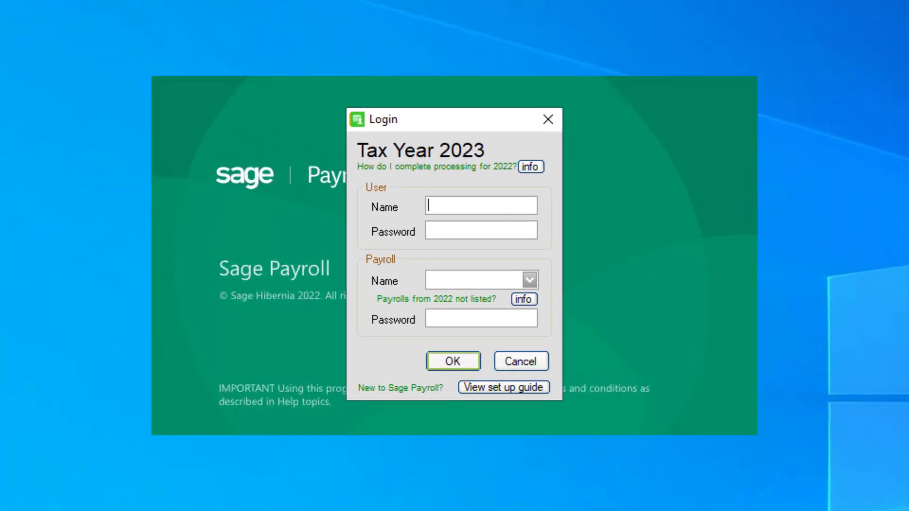
Step: Log in to Sage Payroll as ADMIN with the current password
type("ADMIN")
key("Tab")
type("****")
key("Return")
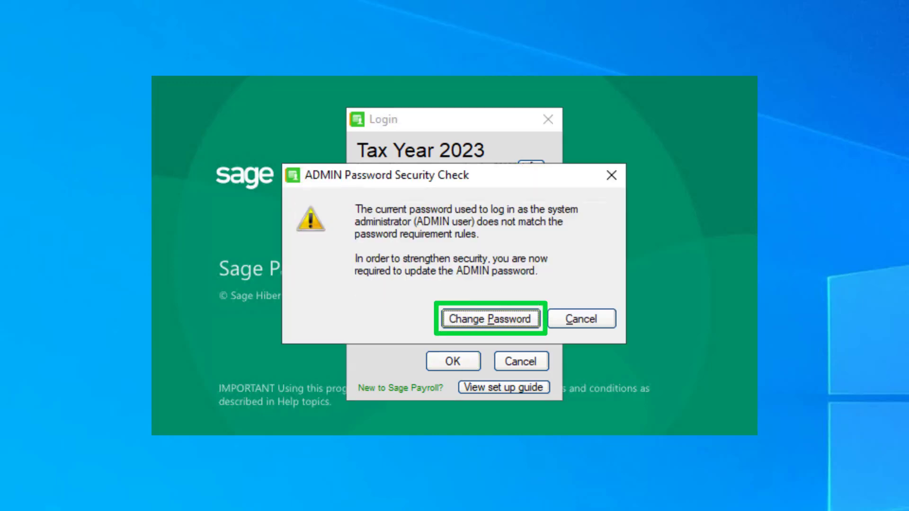
Step: Change the ADMIN password to a new compliant one, confirm it, and acknowledge the success message
key("Return")
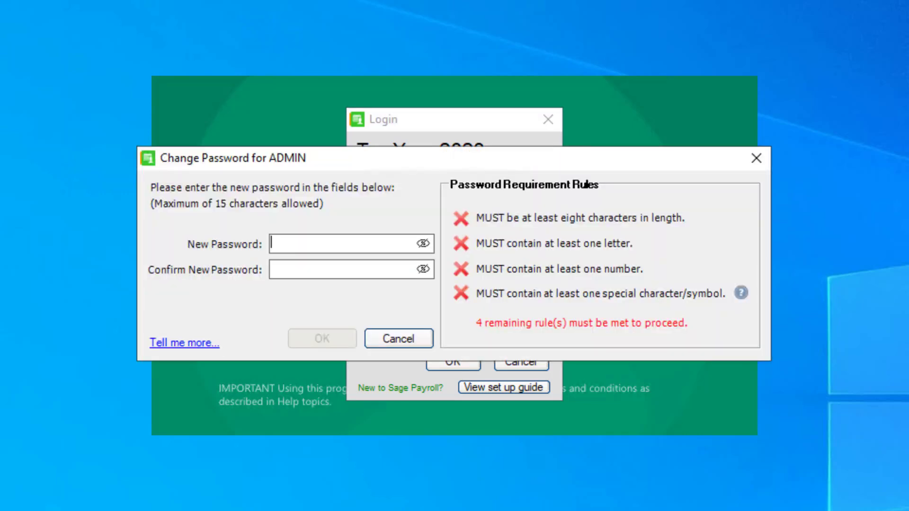
type("*********")
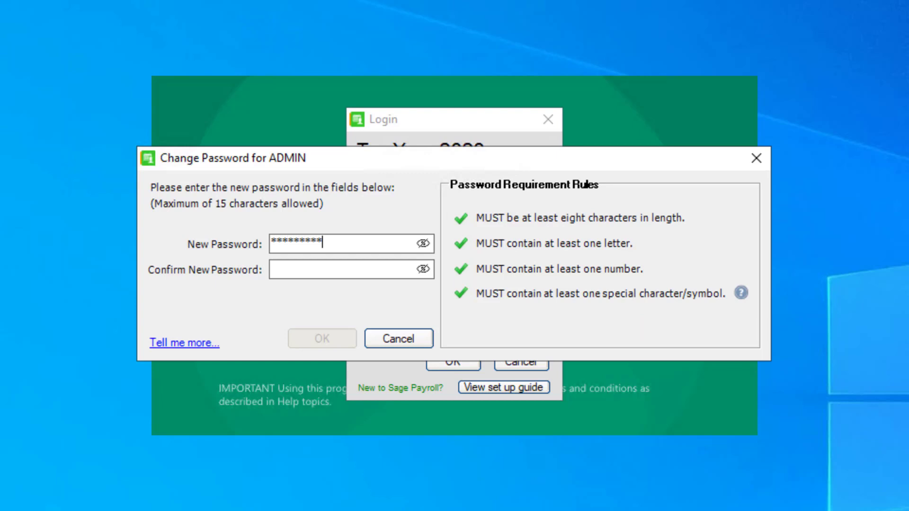
key("Tab")
type("*******")
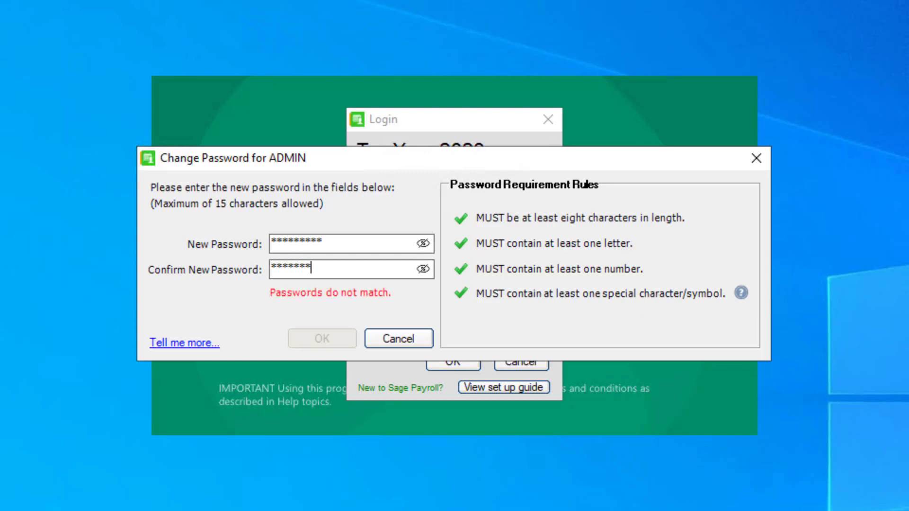
type("**")
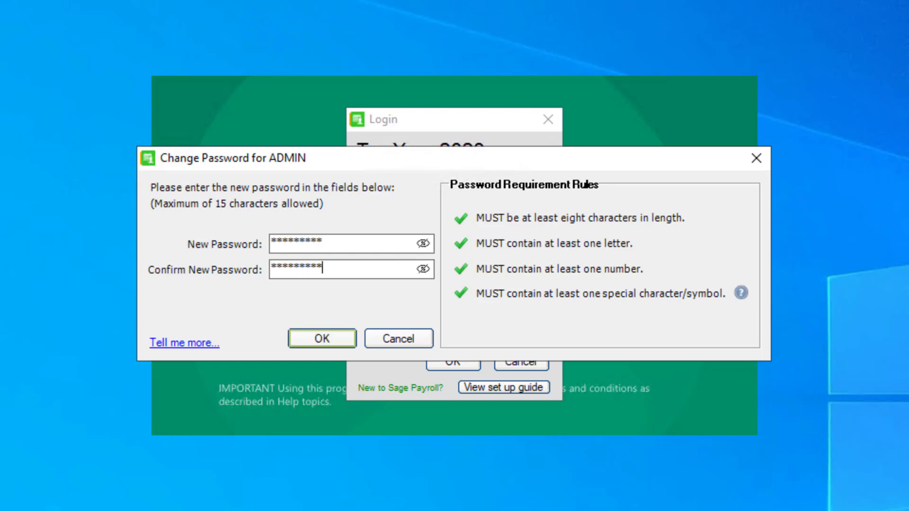
left_click(311, 339)
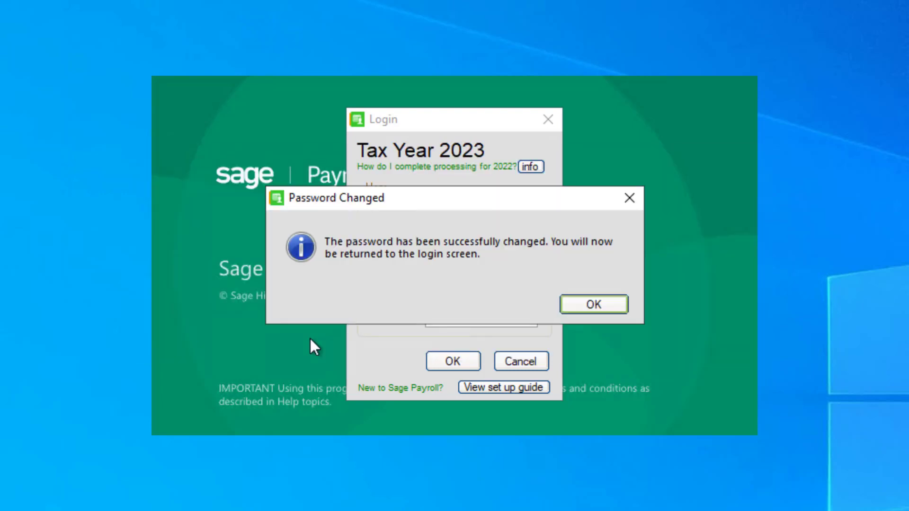
key("Return")
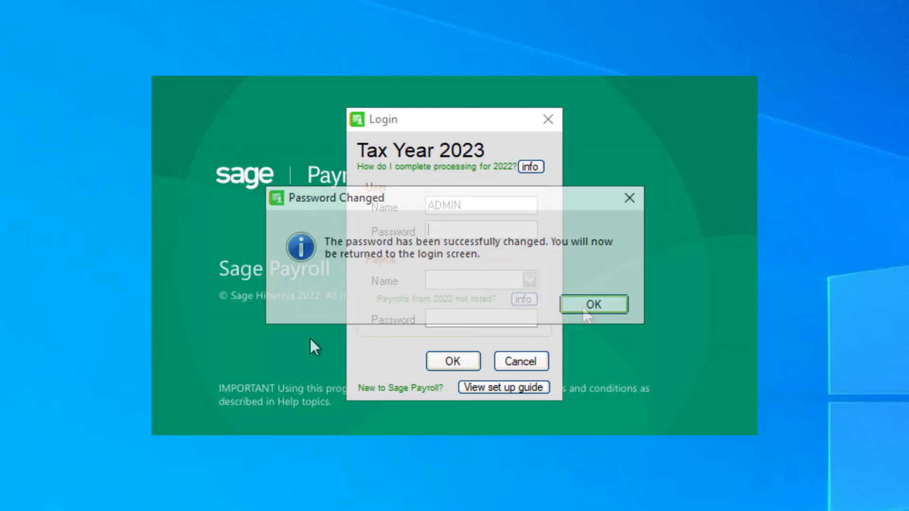
Step: Log in with the new ADMIN password, then select the PAYEMOD payroll and log in to it
type("*********")
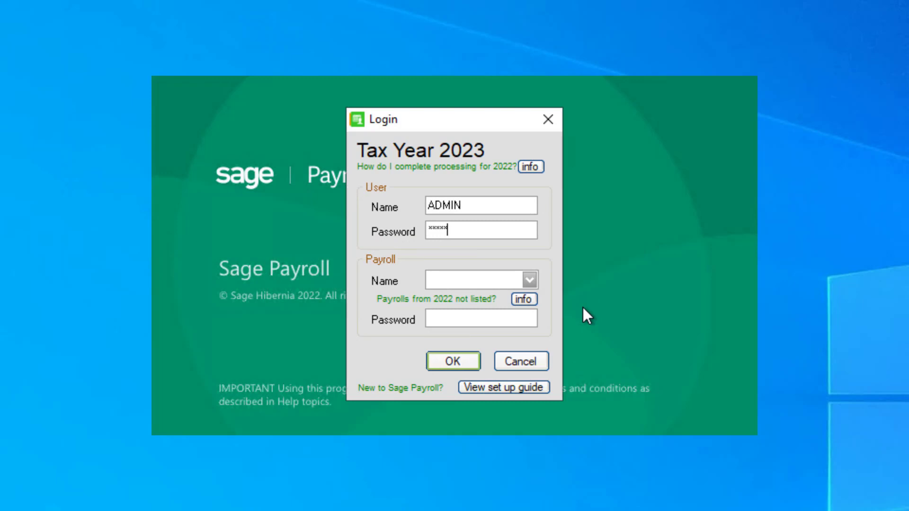
left_click(467, 362)
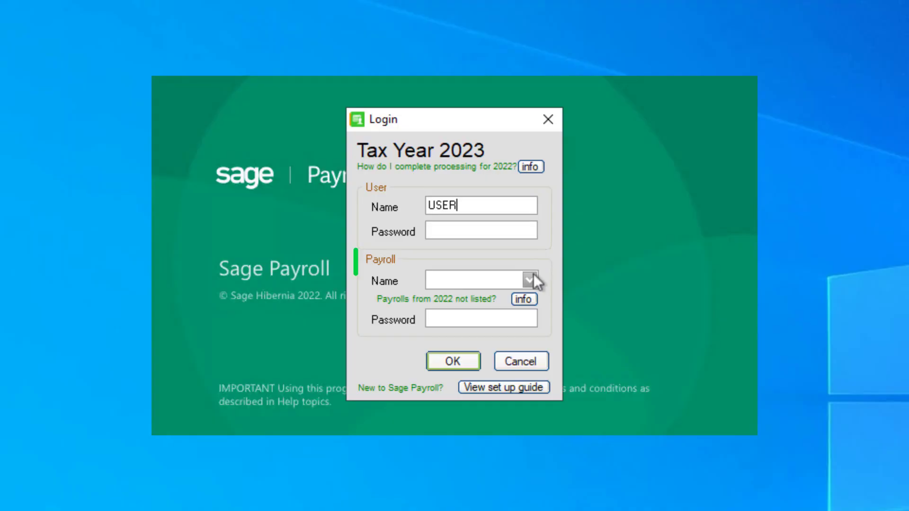
left_click(530, 280)
left_click(482, 309)
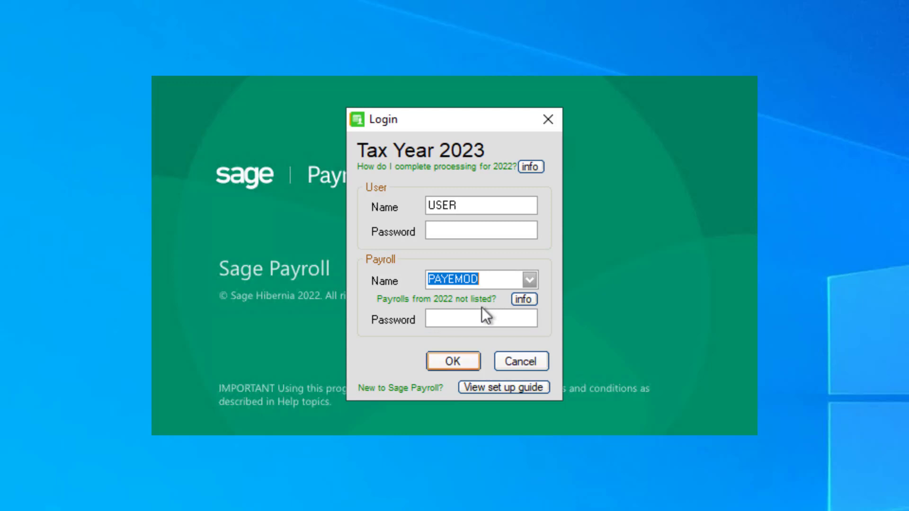
left_click(453, 362)
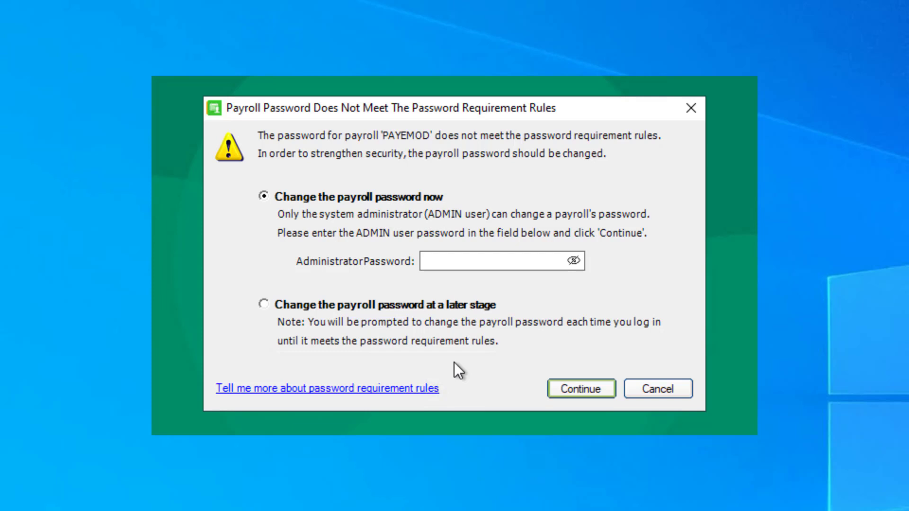
Step: Authorise with the administrator password and set a new confirmed PAYEMOD payroll password
left_click(491, 266)
type("*********")
left_click(581, 390)
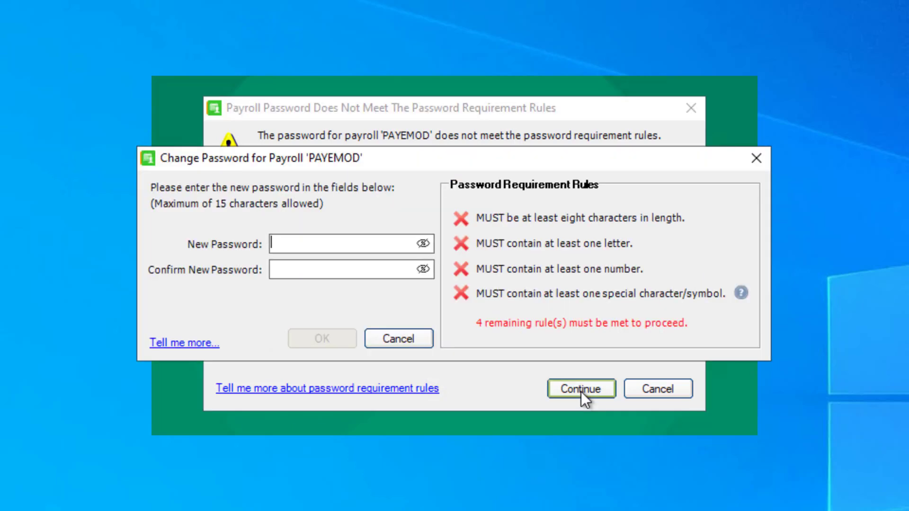
type("**********")
key("Tab")
type("**********")
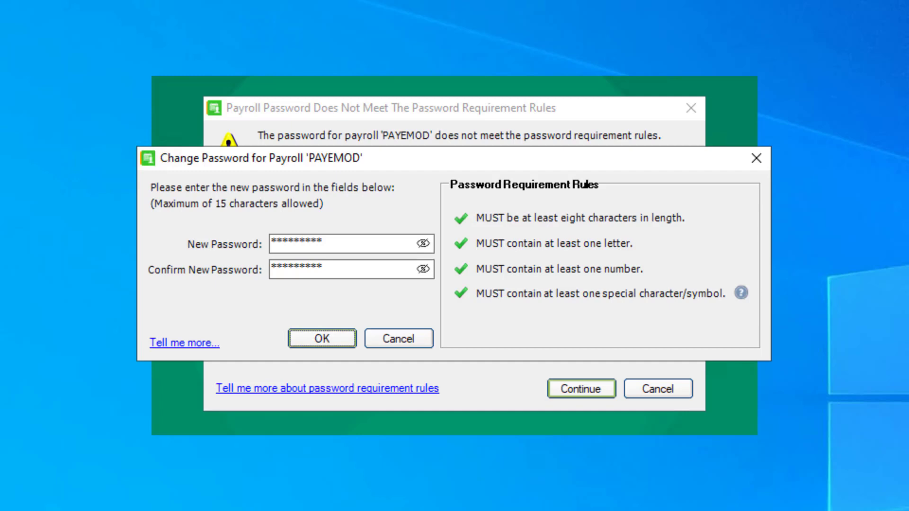
left_click(314, 343)
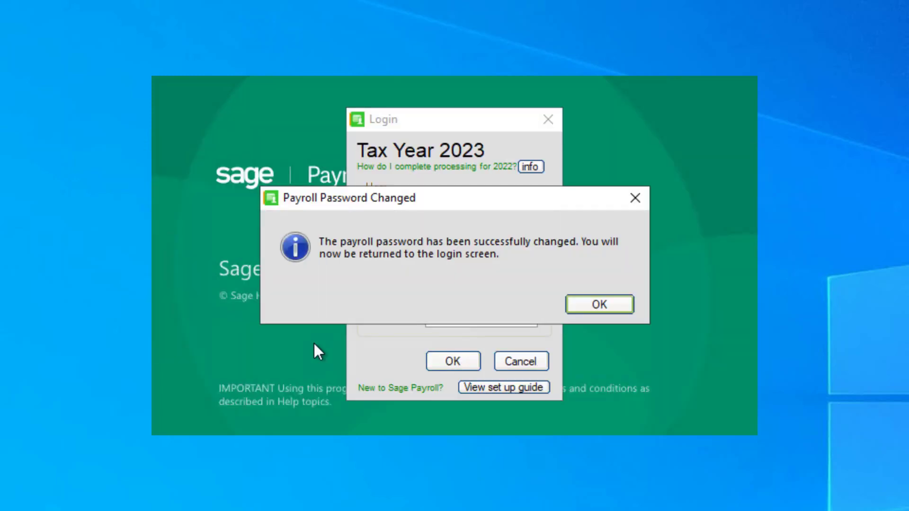
Step: Dismiss the payroll-password-changed message and log in to PAYEMOD as USER
left_click(593, 304)
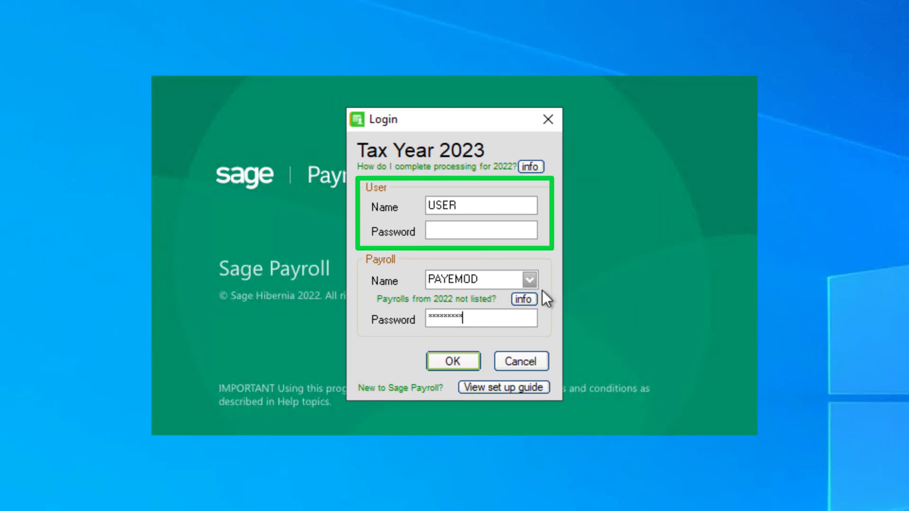
left_click(461, 365)
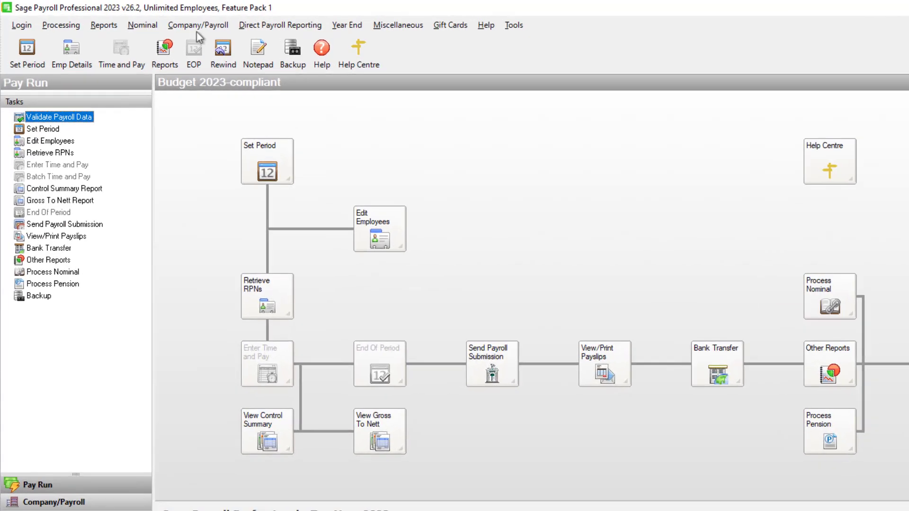
Step: In Payments settings, change the Travel Exp payment type to Expenses and save
left_click(238, 31)
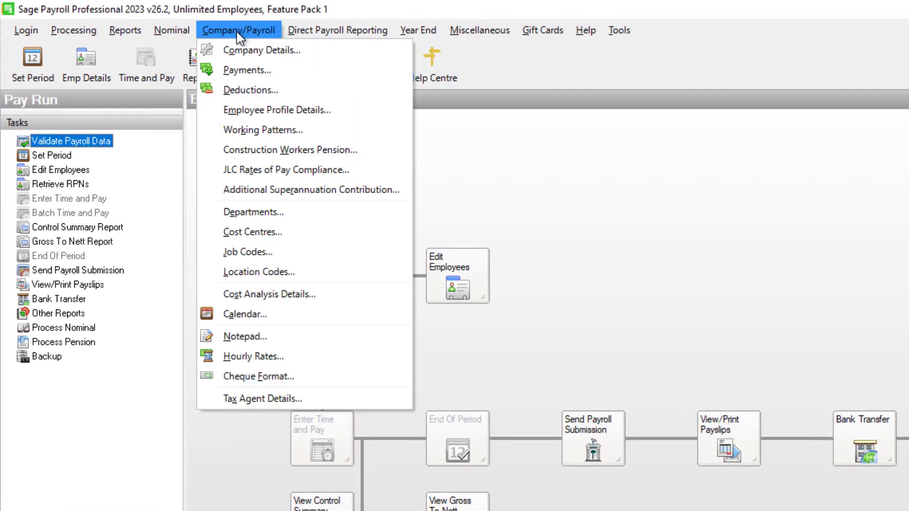
left_click(258, 69)
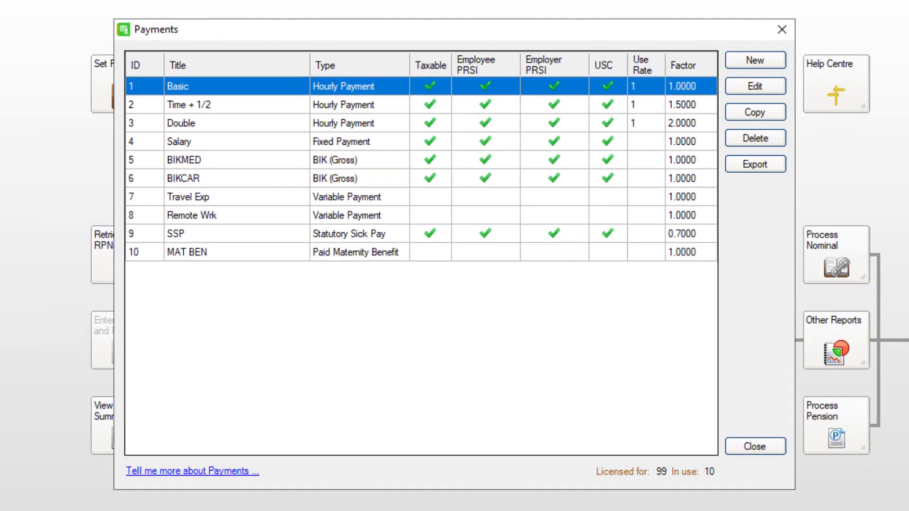
left_click(304, 196)
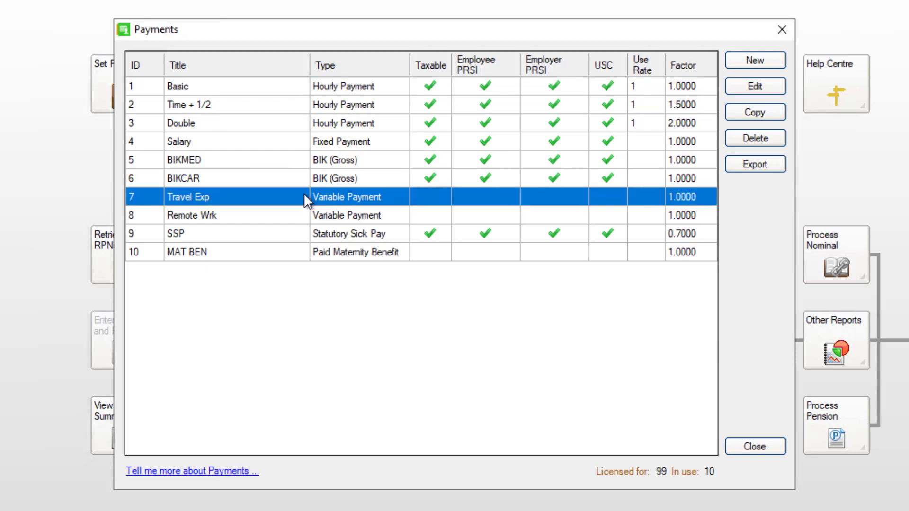
left_click(760, 83)
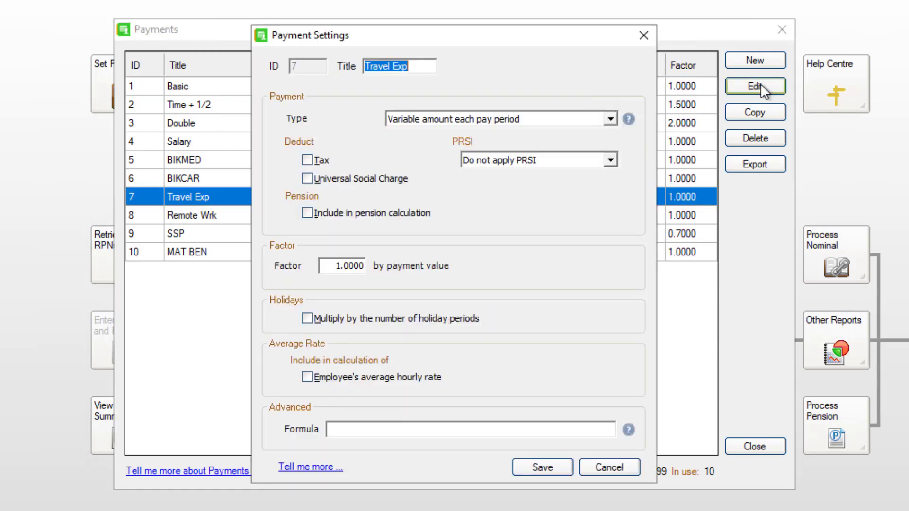
left_click(611, 119)
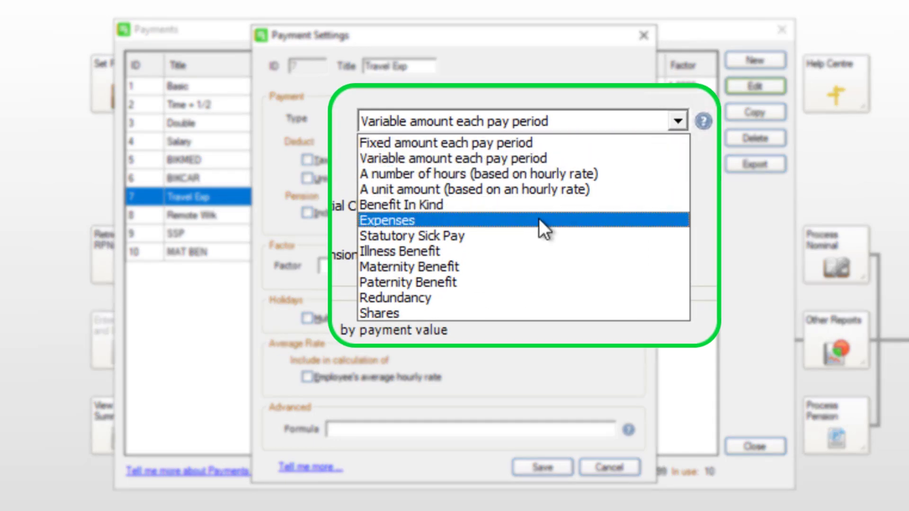
left_click(512, 186)
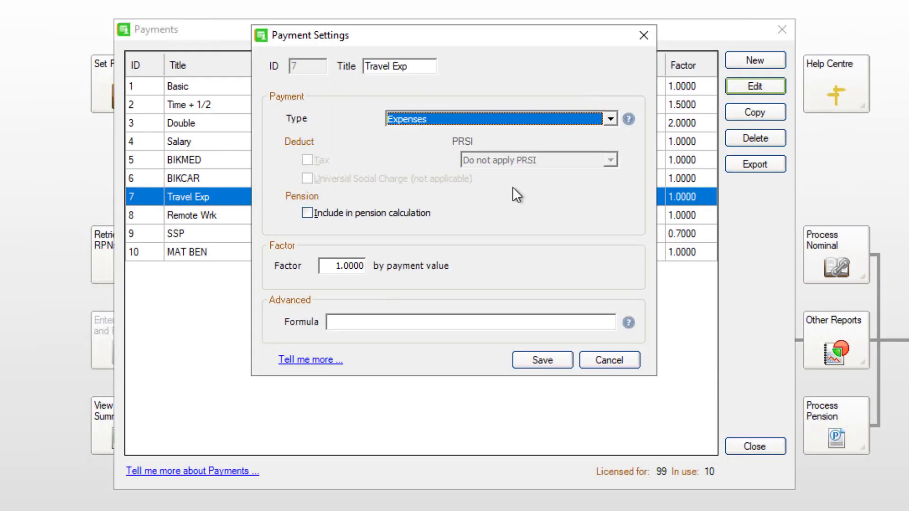
left_click(548, 364)
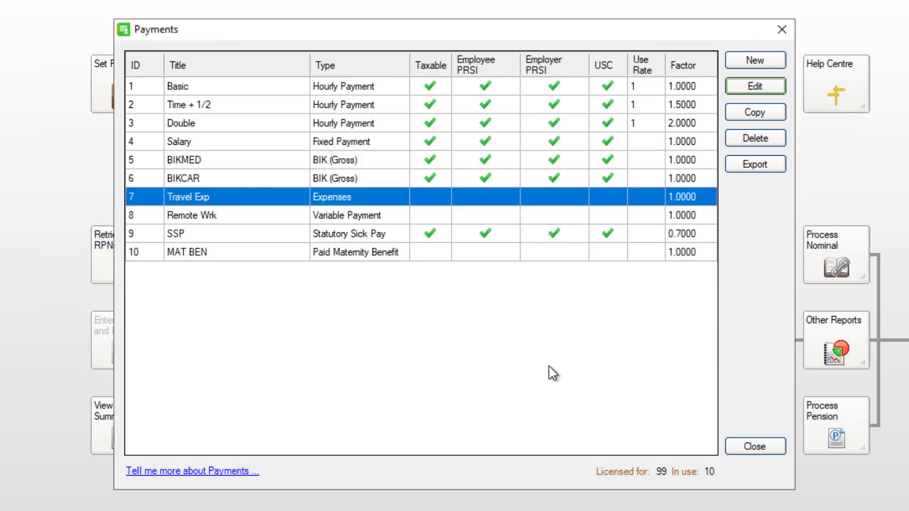
Step: Change the Remote Wrk payment type to Expenses and save
double_click(378, 215)
left_click(605, 120)
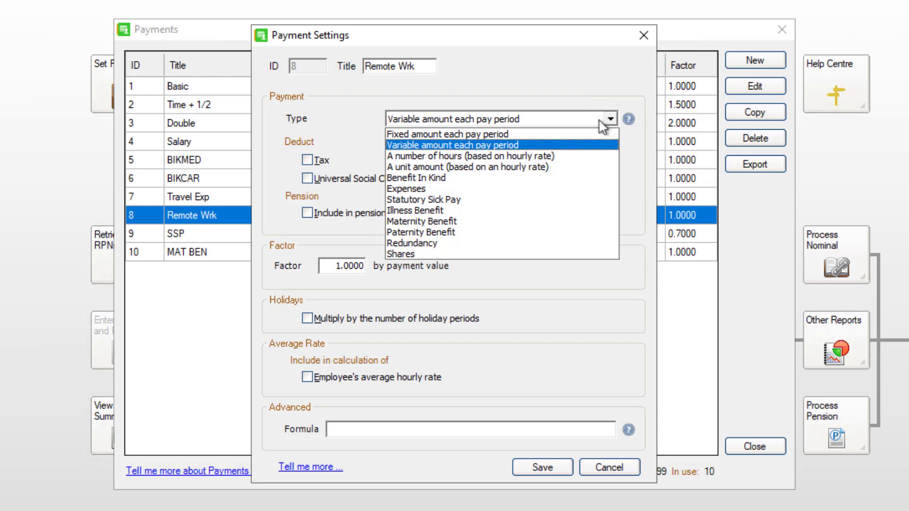
left_click(482, 188)
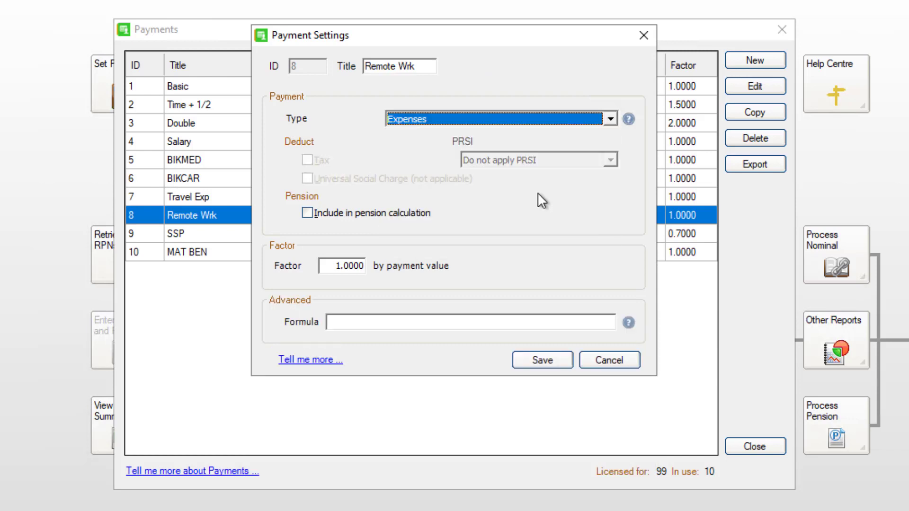
left_click(546, 359)
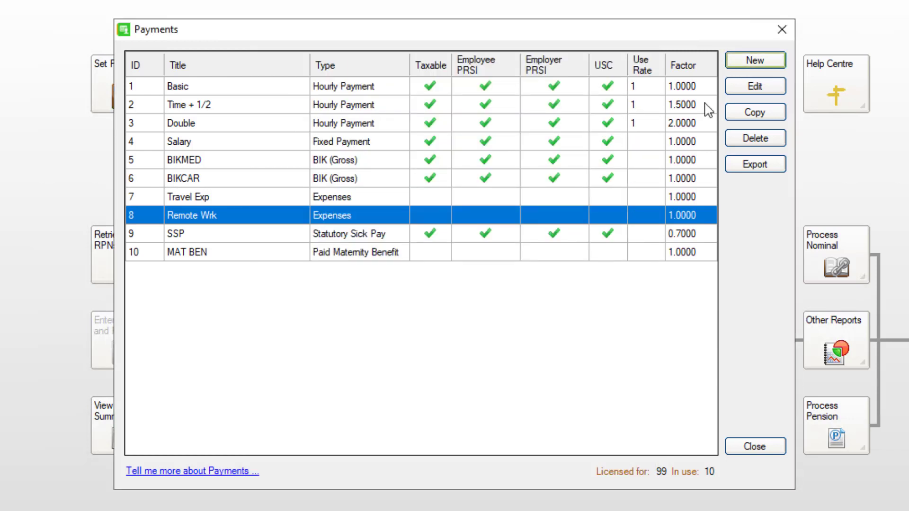
Step: Create a new payment, Meals Exp, with type Expenses
left_click(753, 61)
left_click(611, 119)
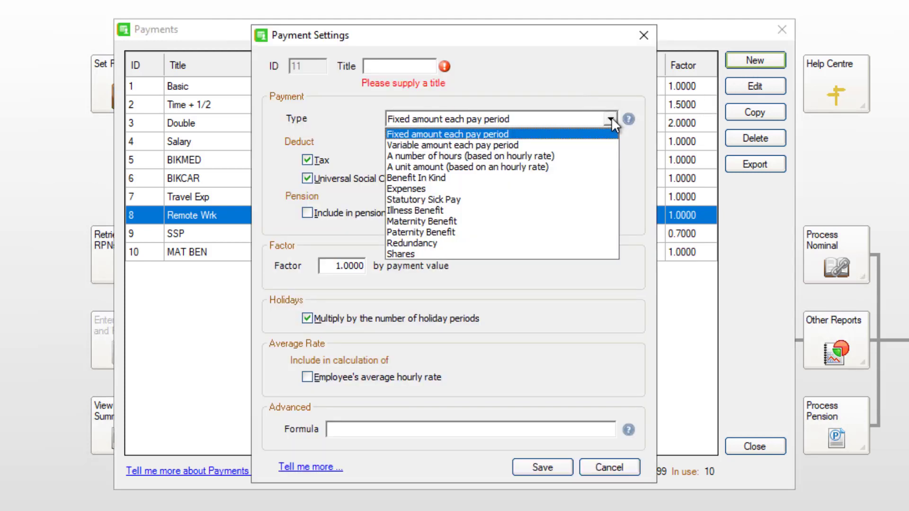
left_click(570, 186)
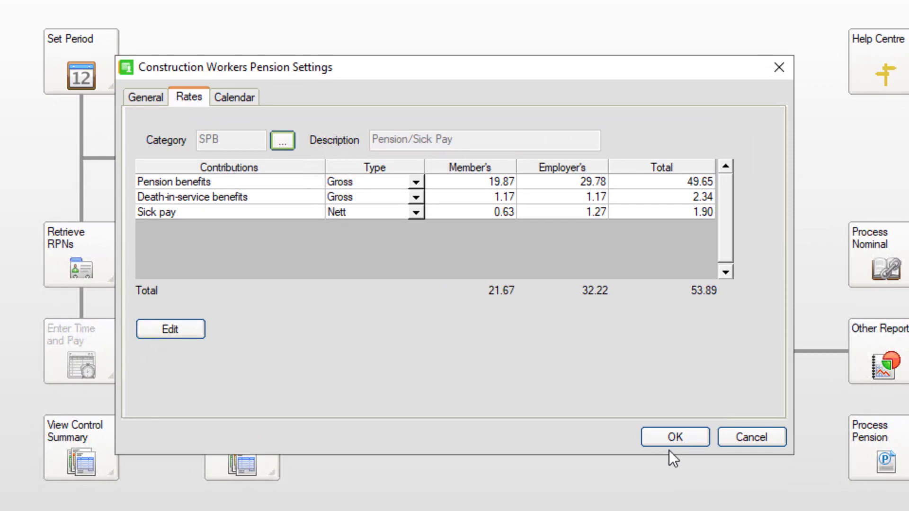
Step: Close the Construction Workers Pension Settings dialog after reviewing its rates
left_click(669, 445)
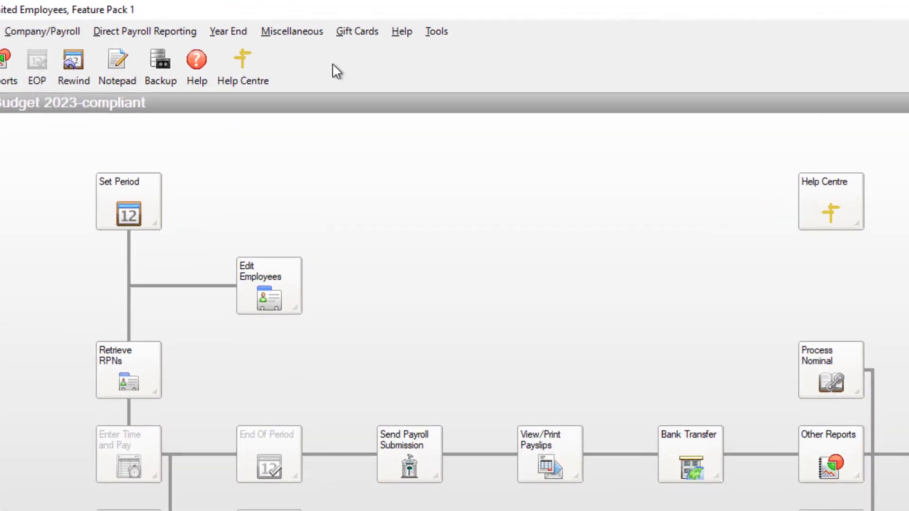
Step: Open the One4all gift card purchase and enter a €150 card value for the first employee
left_click(349, 32)
left_click(354, 53)
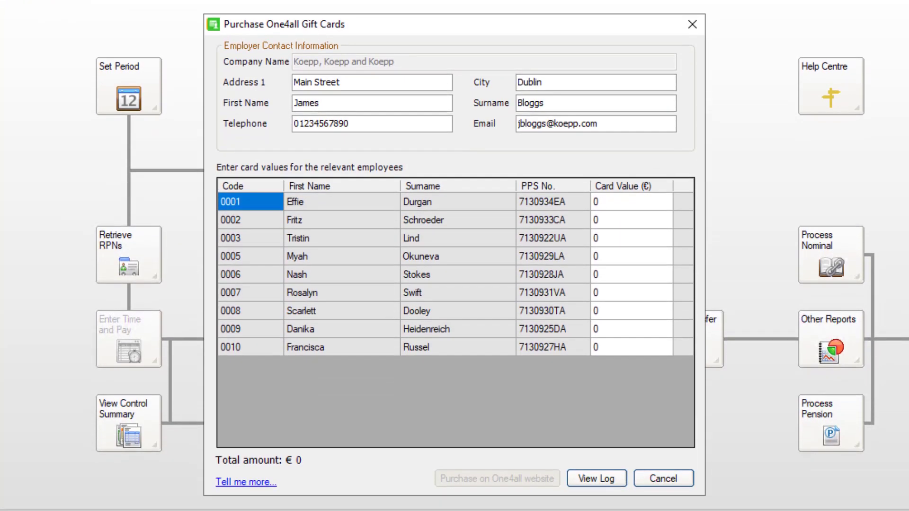
left_click(631, 202)
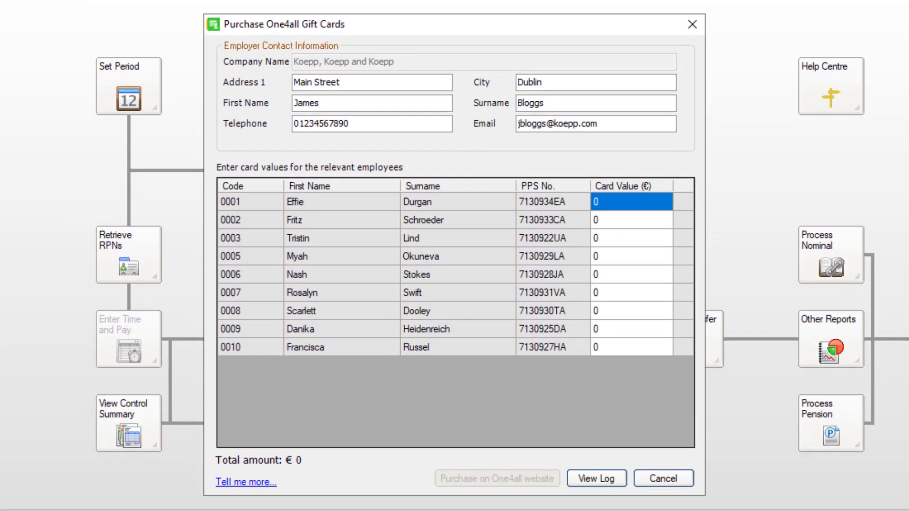
type("15")
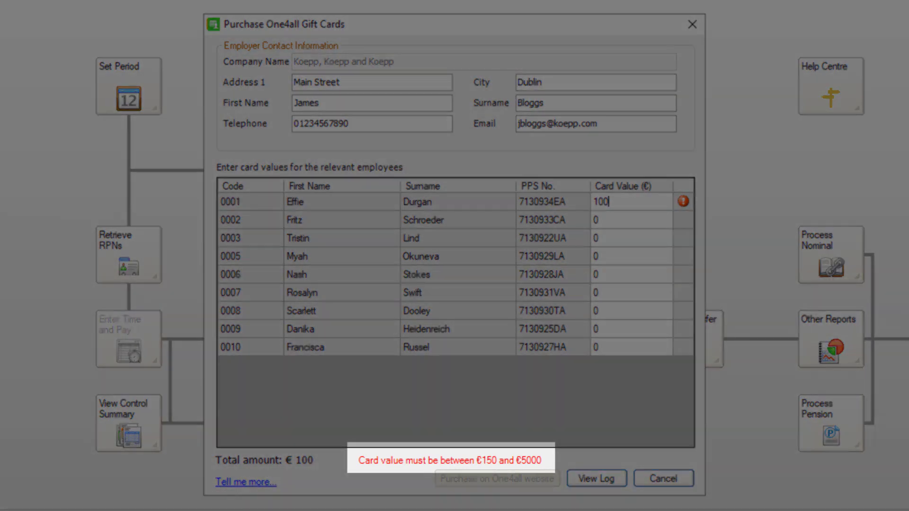
type("0")
key("BackSpace")
type("50")
Step: Enter €150 card values for the second, third and fourth employees
left_click(631, 220)
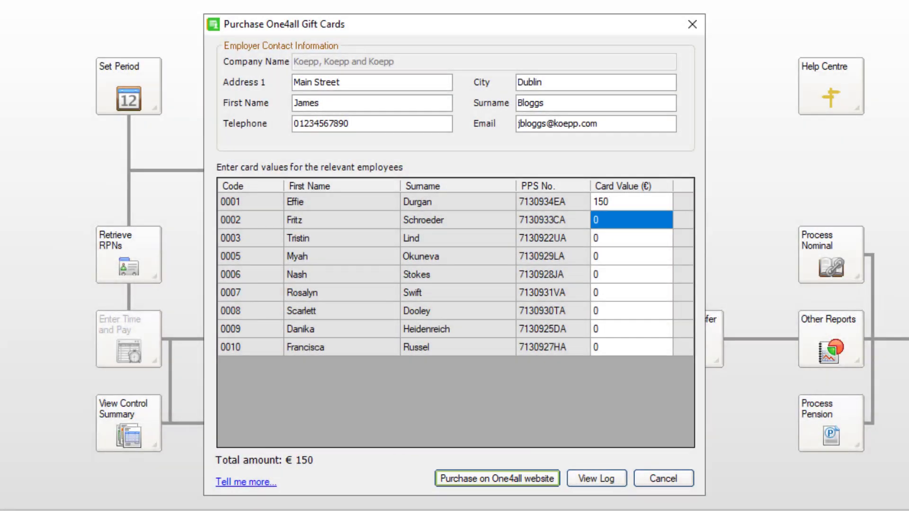
type("150")
key("Return")
type("150")
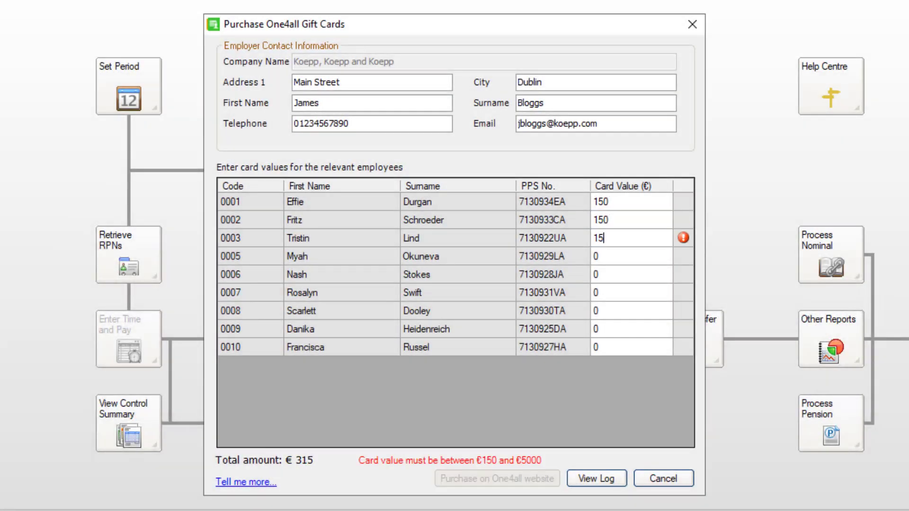
key("Return")
type("150")
key("Return")
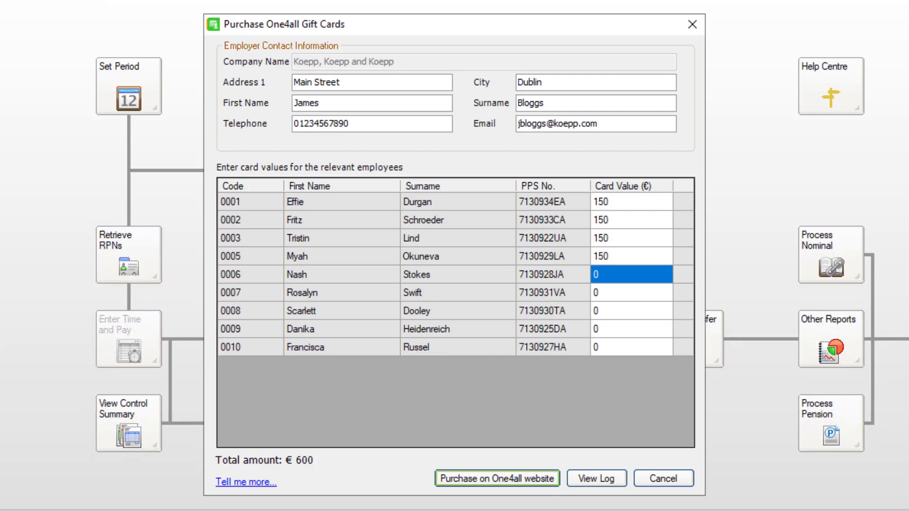